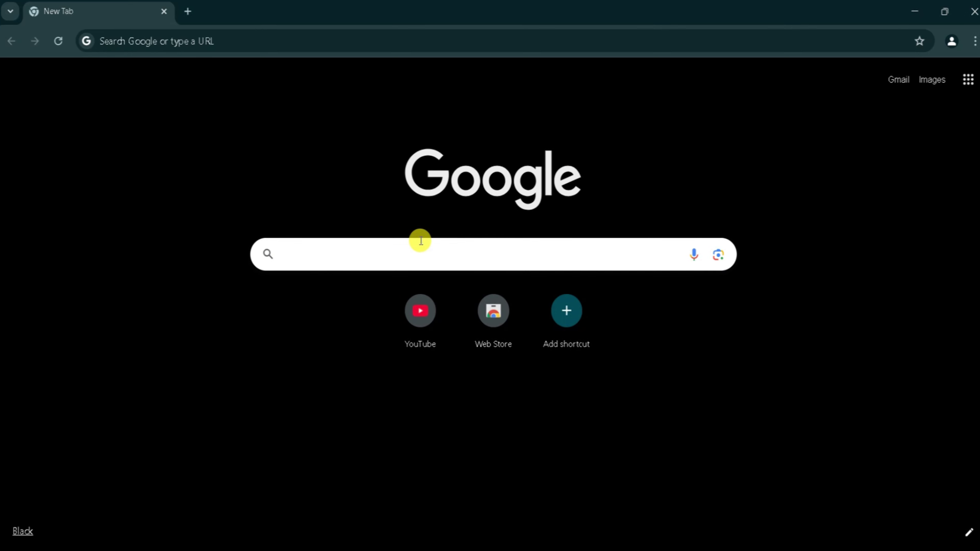
Search Google for 'tenorshare ai slide' and open the Tenorshare AI Slides result.
text(trnorshare)
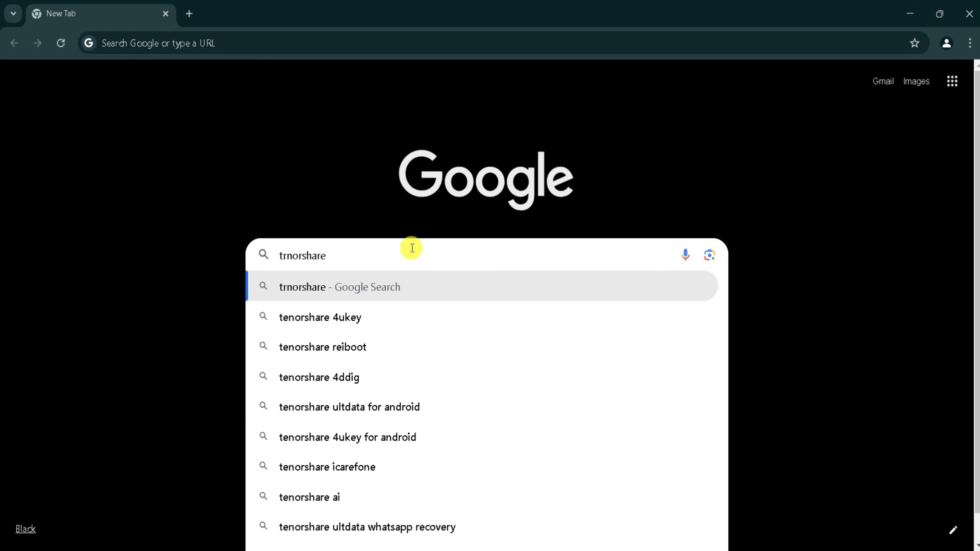
text( ai slide)
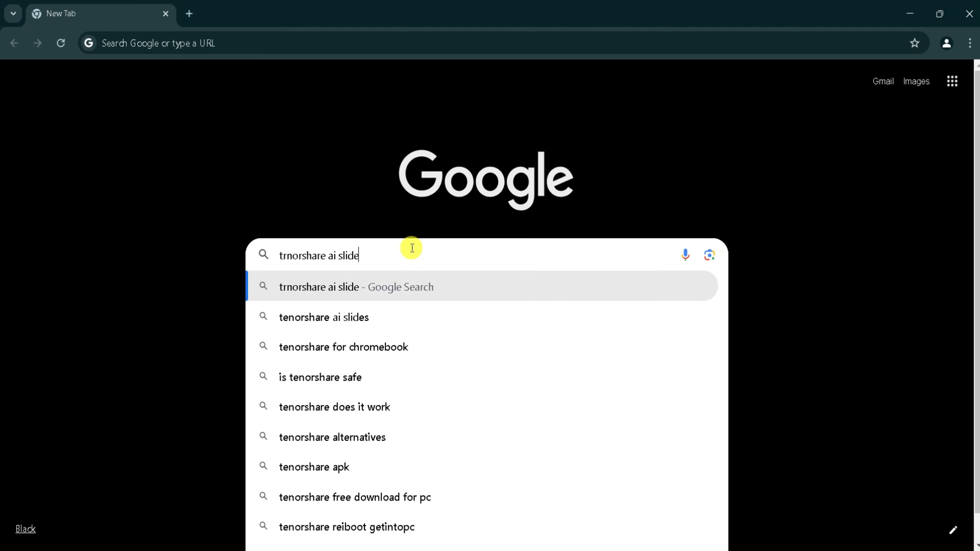
key(Return)
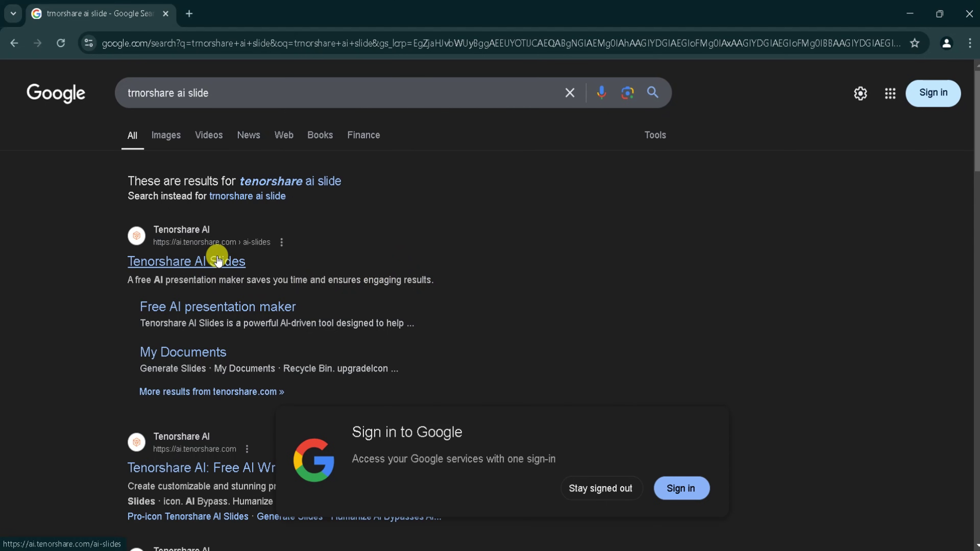
click(218, 261)
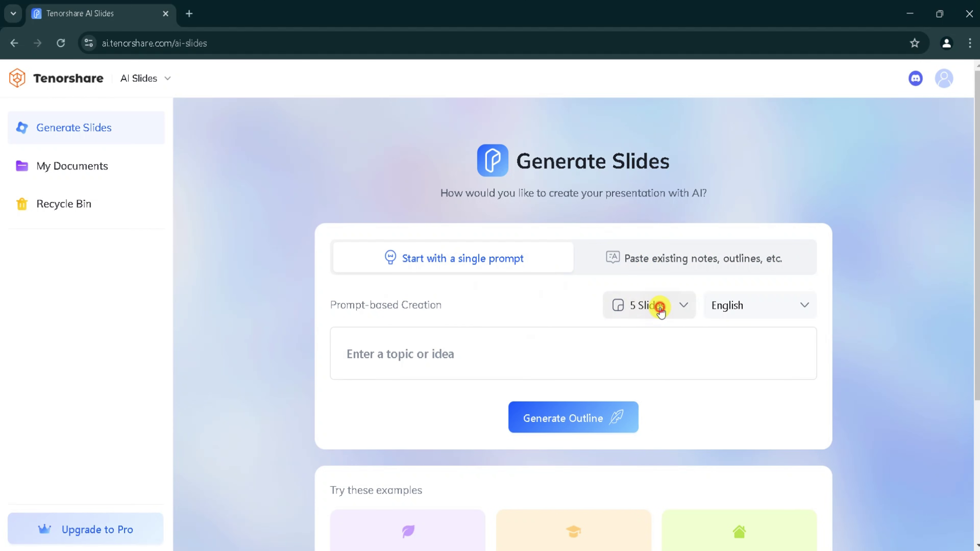
Choose 8 Slides as the slide count and leave the language on English.
click(661, 308)
scroll(648, 429, down, 10)
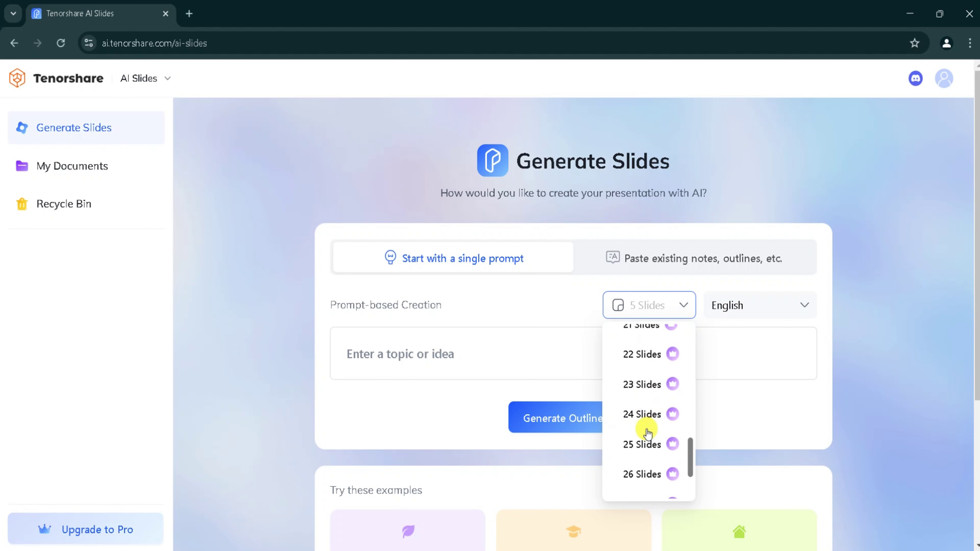
scroll(648, 433, up, 10)
scroll(647, 433, up, 1)
click(641, 430)
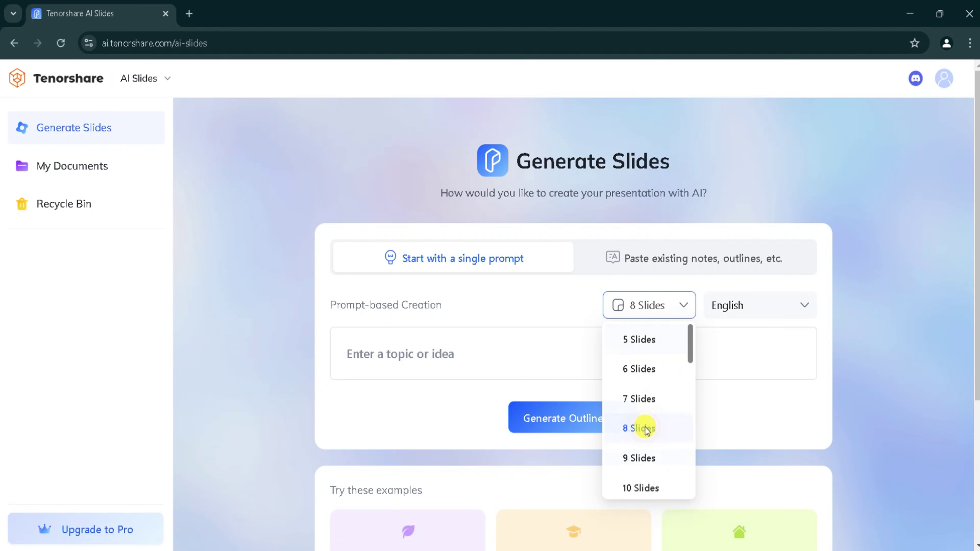
click(759, 303)
scroll(772, 429, down, 20)
scroll(773, 430, up, 20)
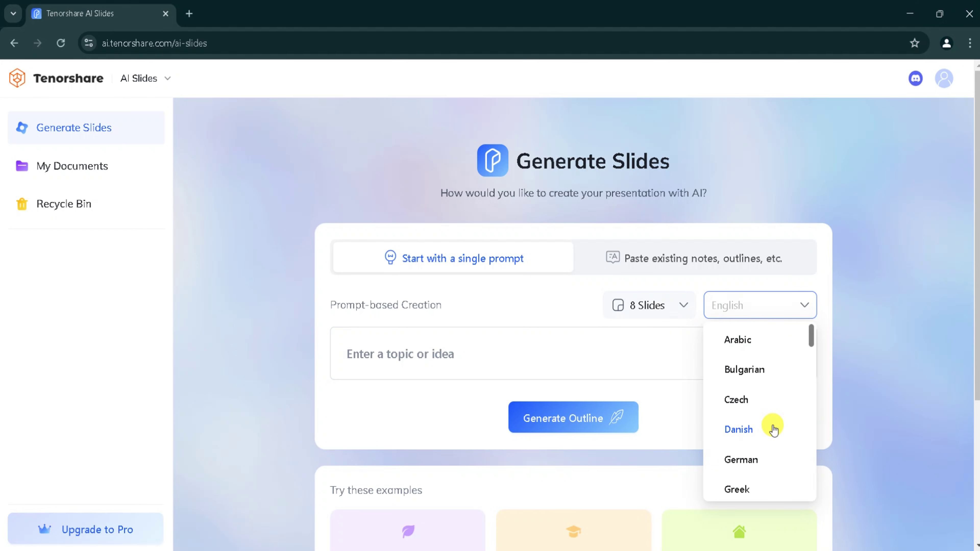
click(875, 338)
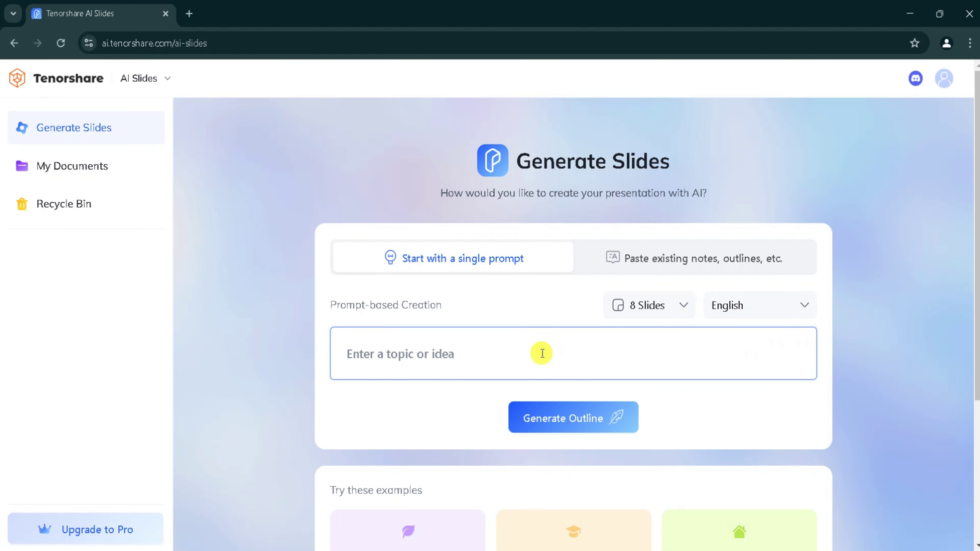
Enter the prompt 'what is artifical intelligence' and generate an outline from it.
text(what )
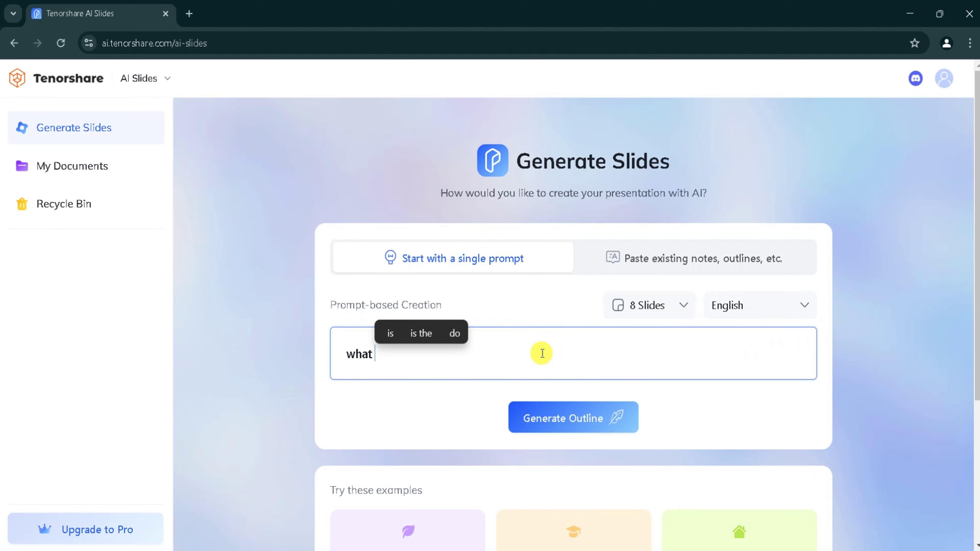
text(is artifical inte)
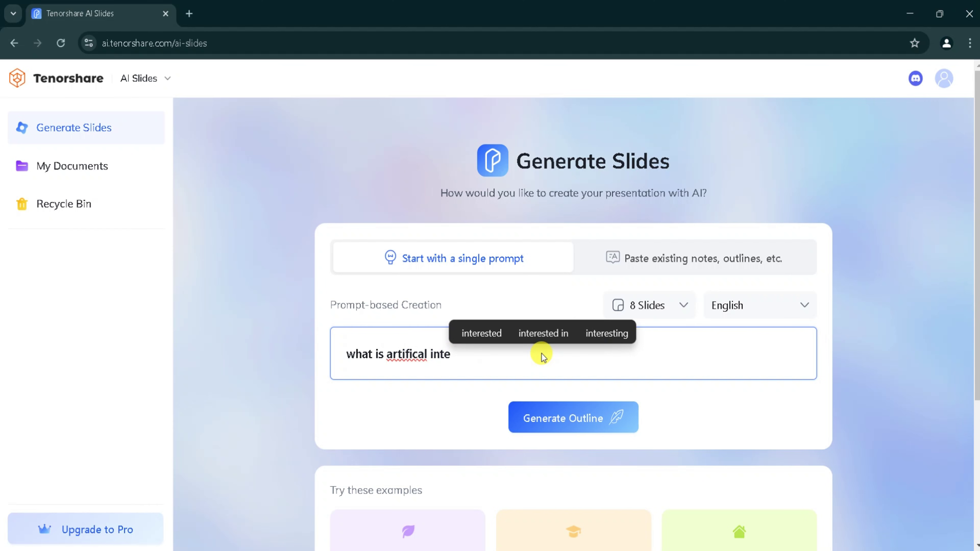
text(lligence)
scroll(357, 341, down, 5)
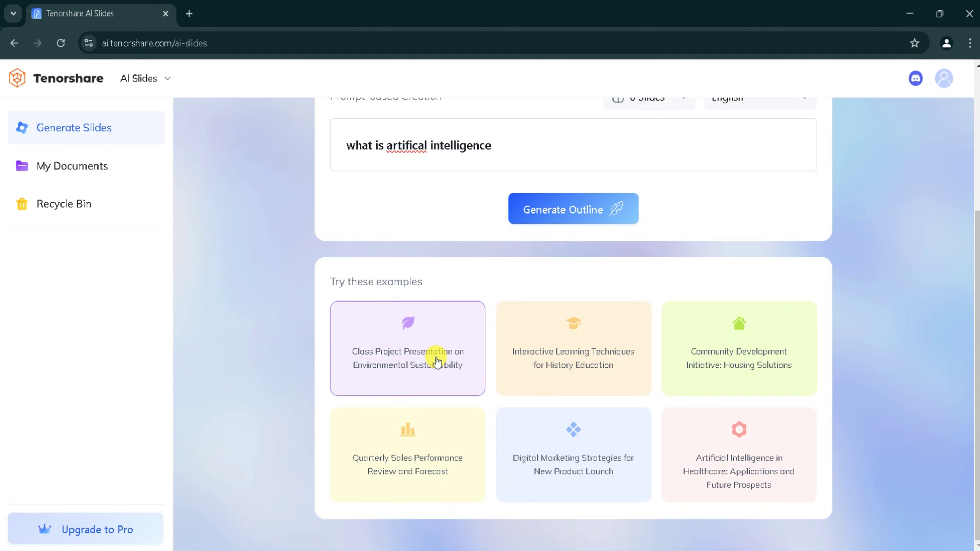
scroll(564, 357, up, 3)
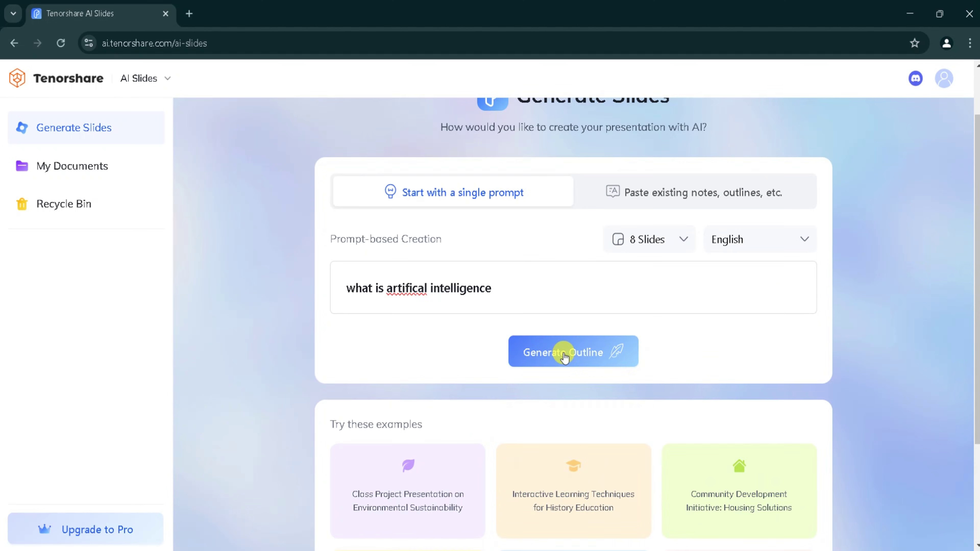
click(564, 357)
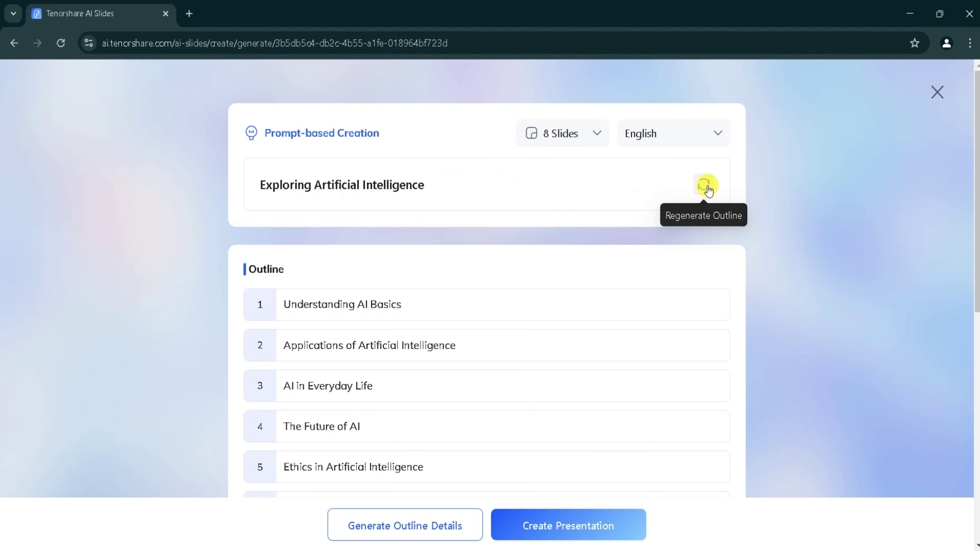
Edit the first slide's outline title so it ends 'with tech root'.
scroll(539, 319, down, 4)
scroll(540, 318, up, 1)
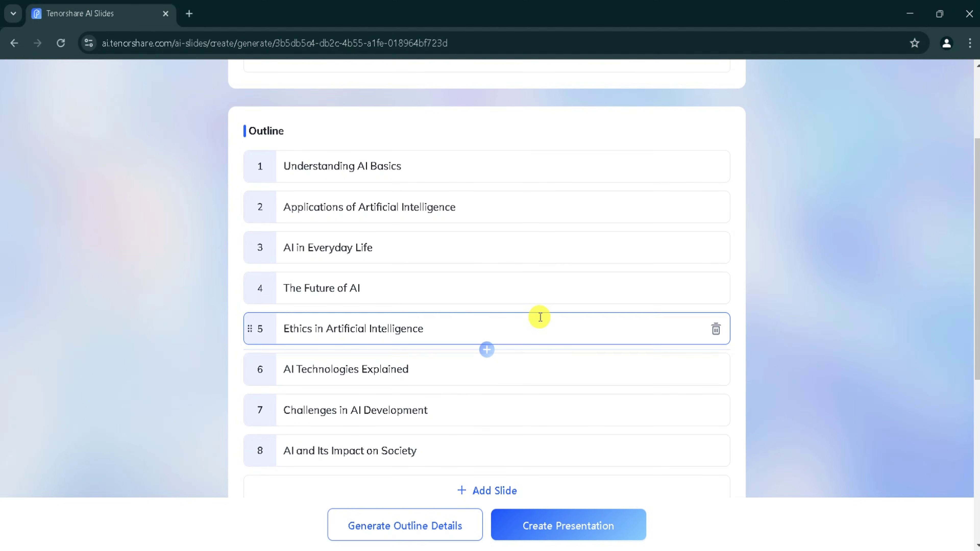
click(477, 167)
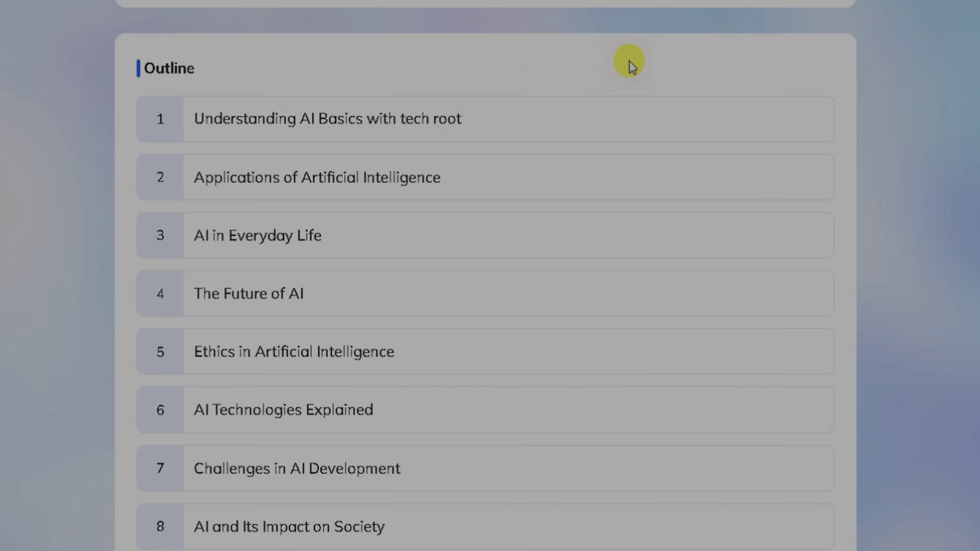
Choose Brief text, Professional tone and Students audience, then create the presentation.
scroll(560, 276, down, 4)
scroll(561, 275, down, 4)
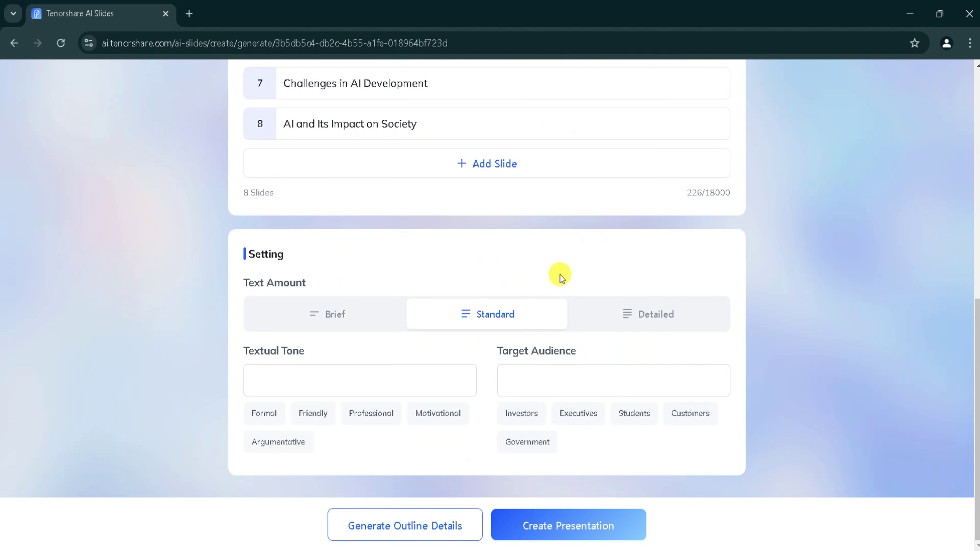
click(337, 323)
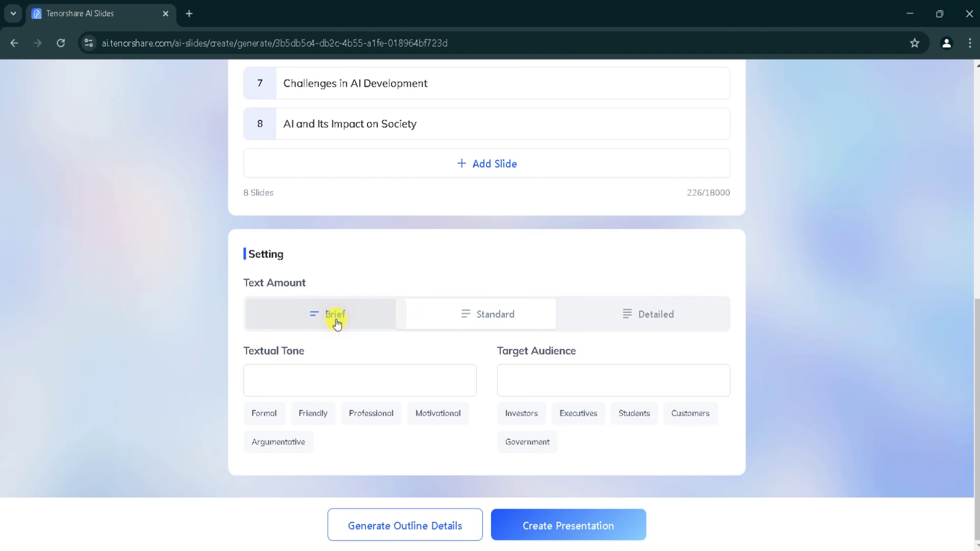
click(482, 318)
click(656, 313)
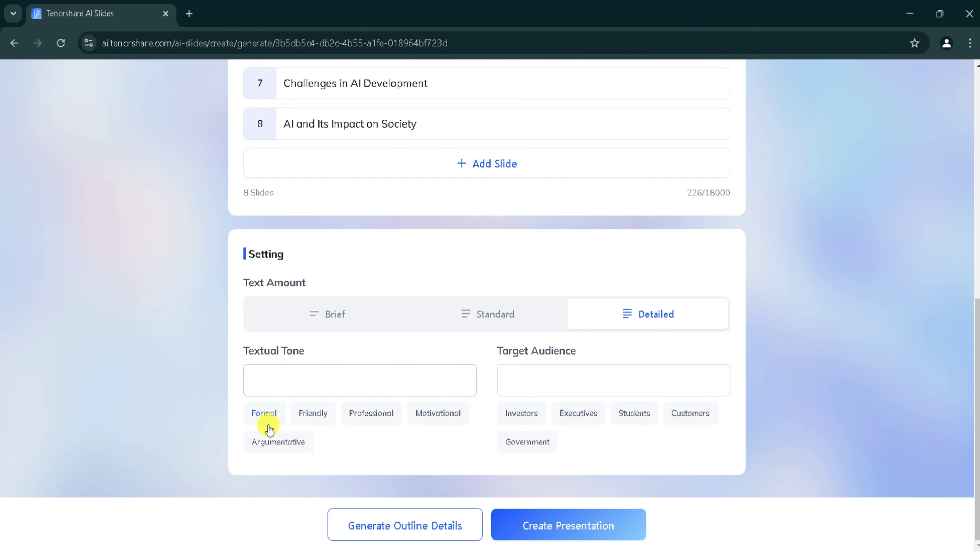
click(269, 381)
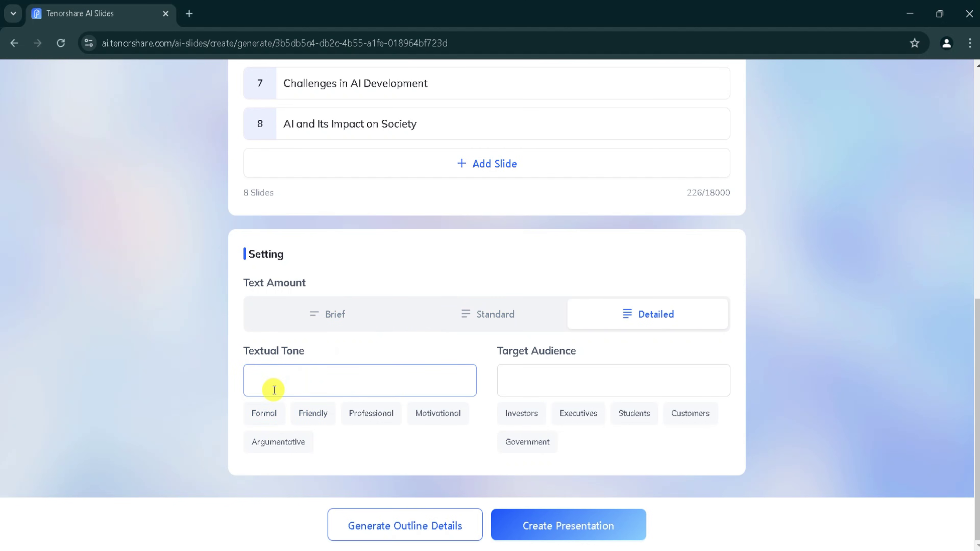
click(370, 417)
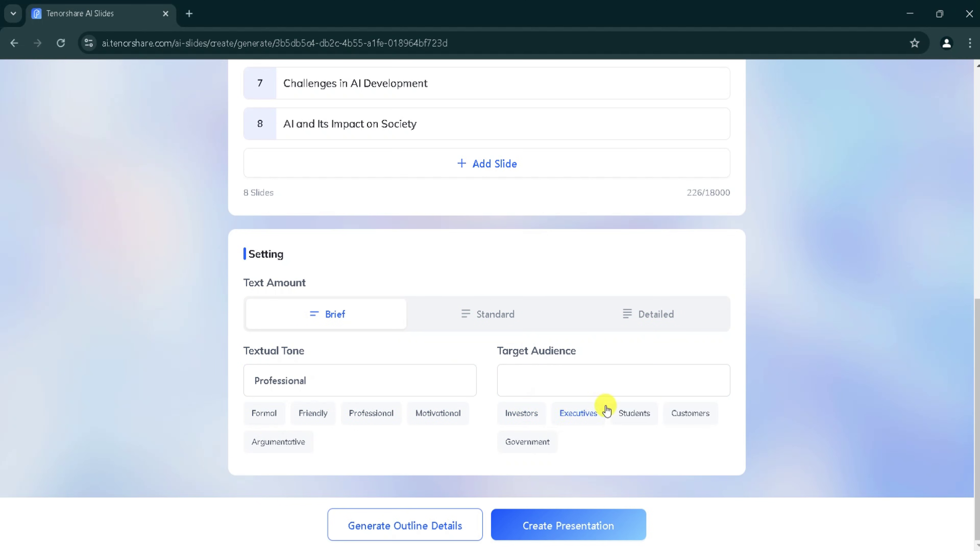
click(637, 418)
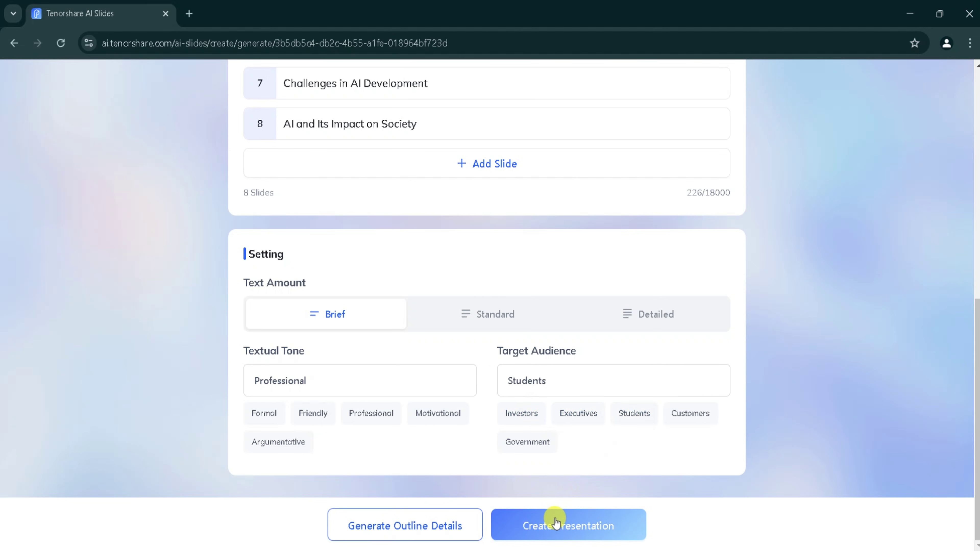
click(556, 524)
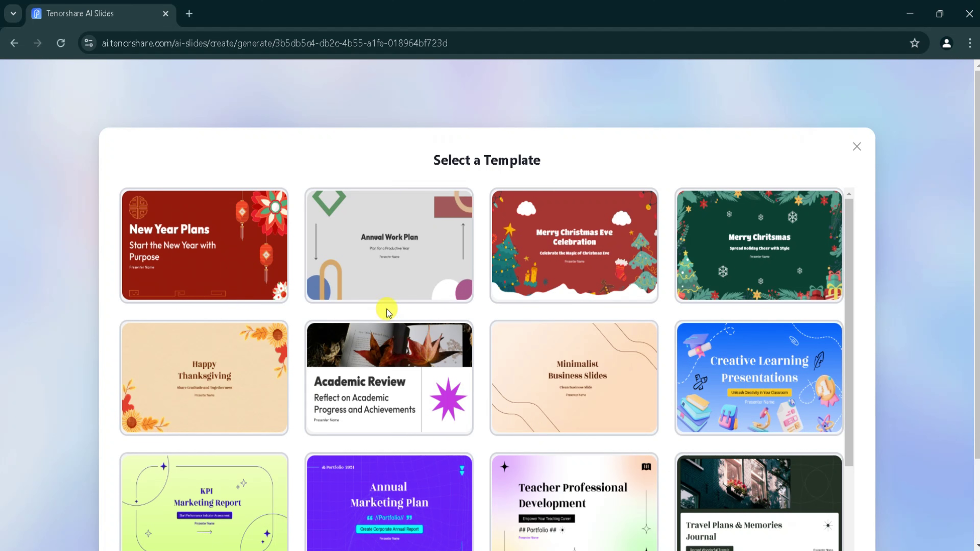
Select and confirm the Annual Work Plan template for the deck.
scroll(347, 322, down, 3)
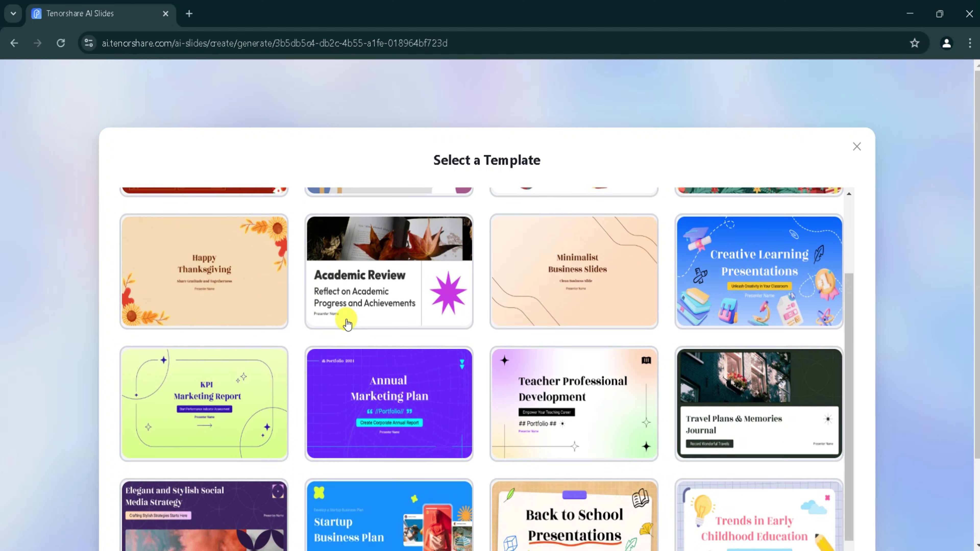
scroll(523, 348, down, 2)
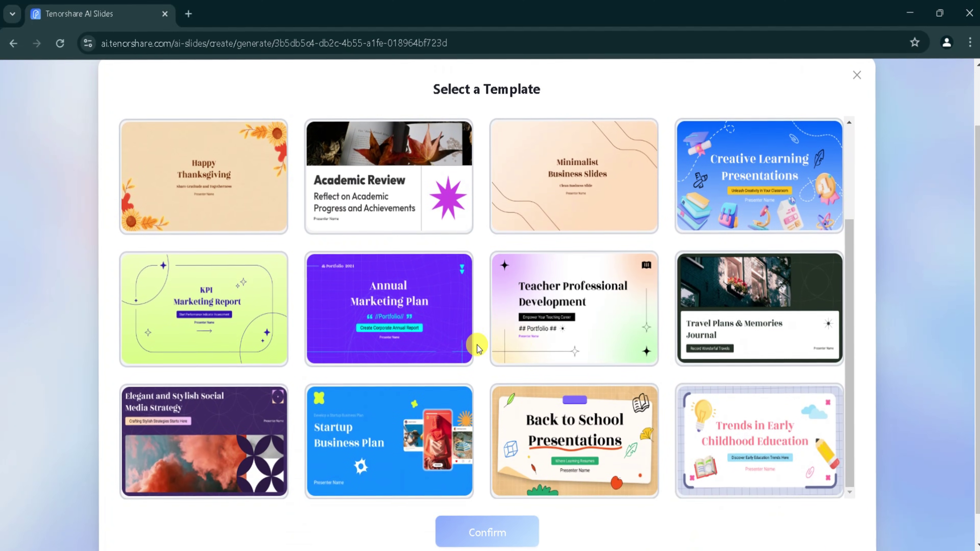
scroll(471, 344, up, 3)
click(398, 170)
click(499, 532)
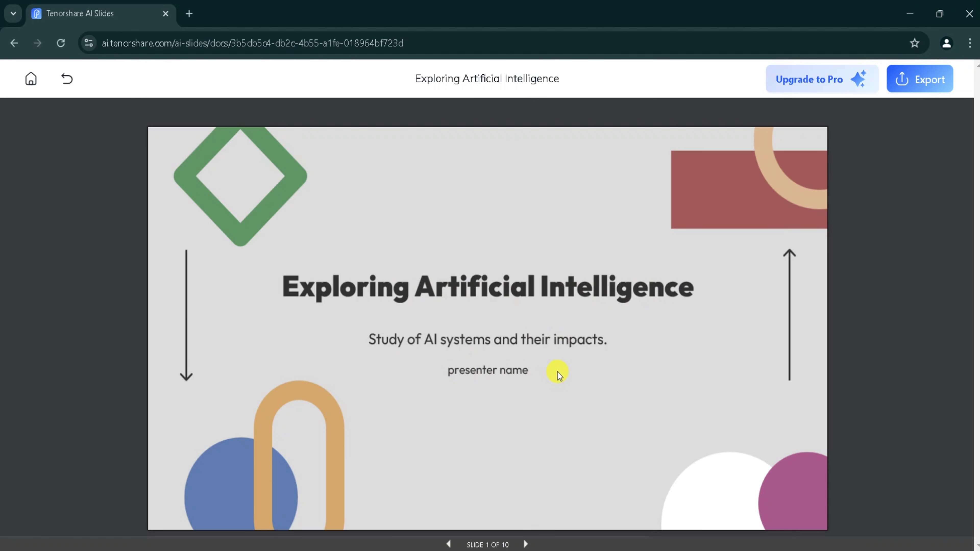
Scroll from slide 6 to the closing 'Thanks For watch' slide, 10 of 10.
scroll(571, 382, down, 1)
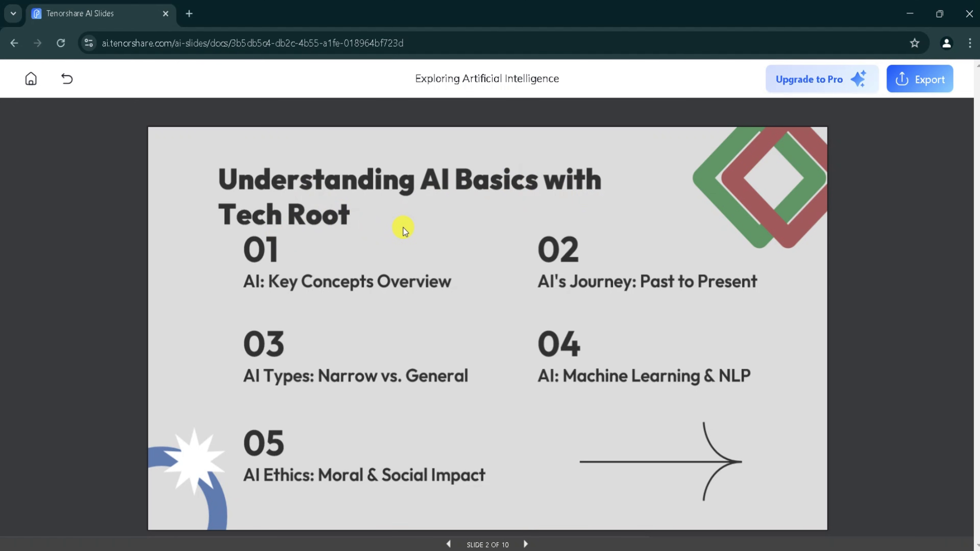
scroll(403, 228, down, 4)
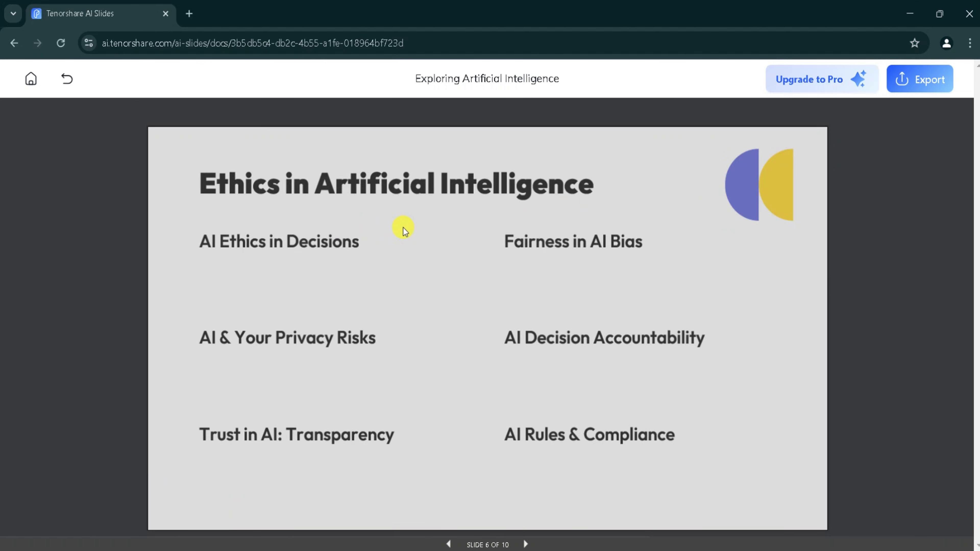
scroll(403, 228, down, 4)
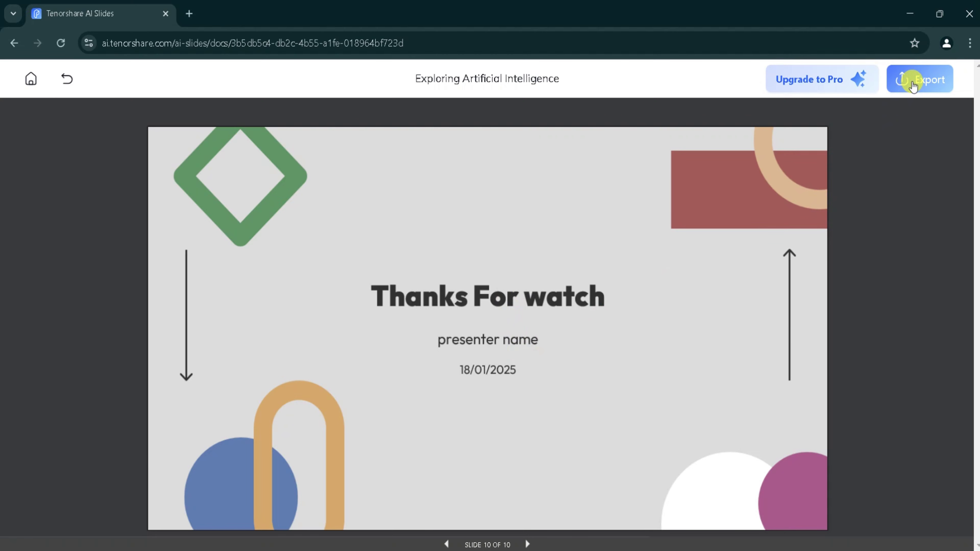
Export the deck as a PowerPoint file and open the download in PowerPoint.
click(914, 85)
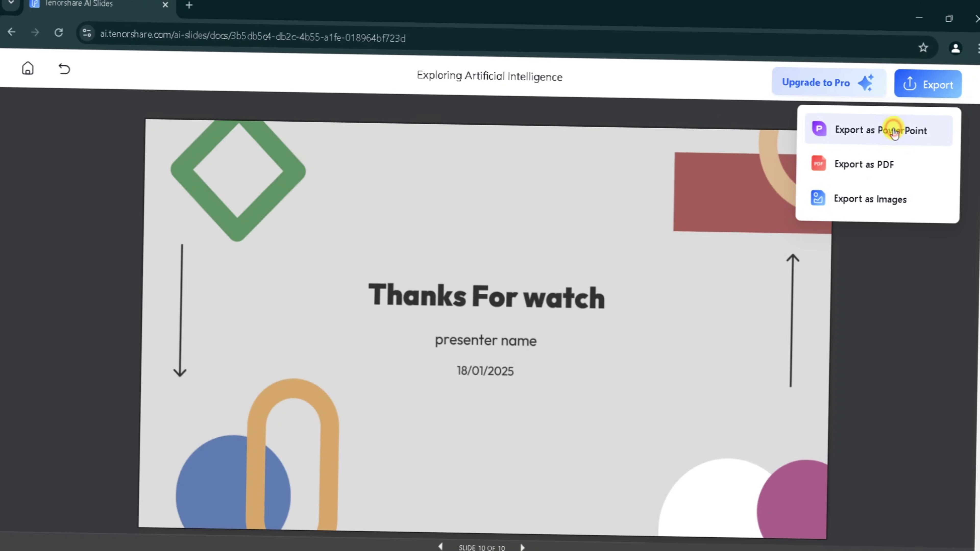
click(887, 126)
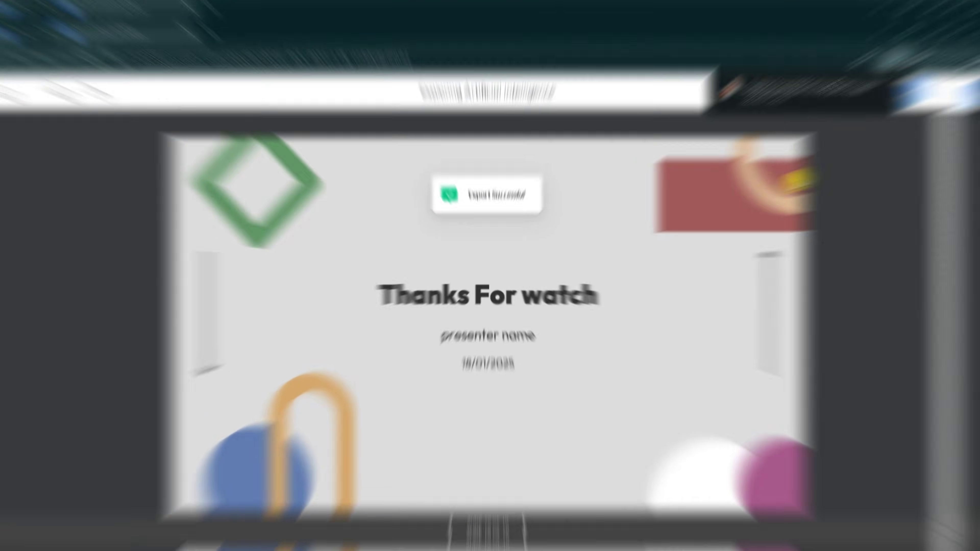
click(924, 43)
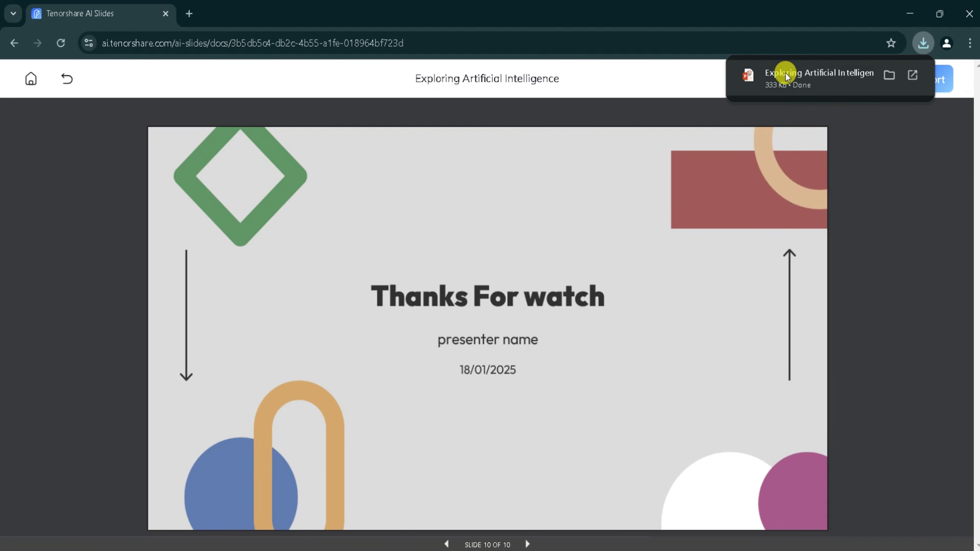
click(786, 76)
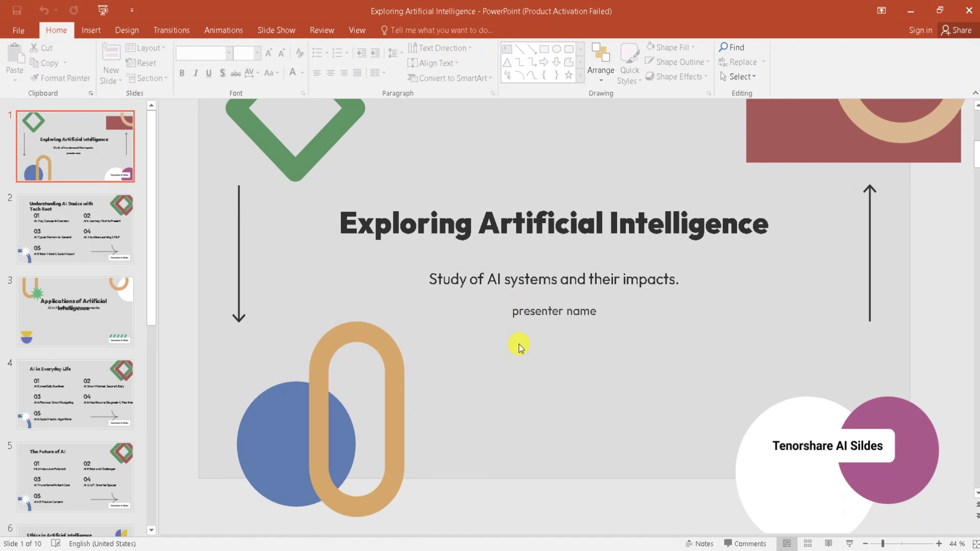
Review the exported slides down to slide 5, then close PowerPoint.
scroll(519, 346, down, 6)
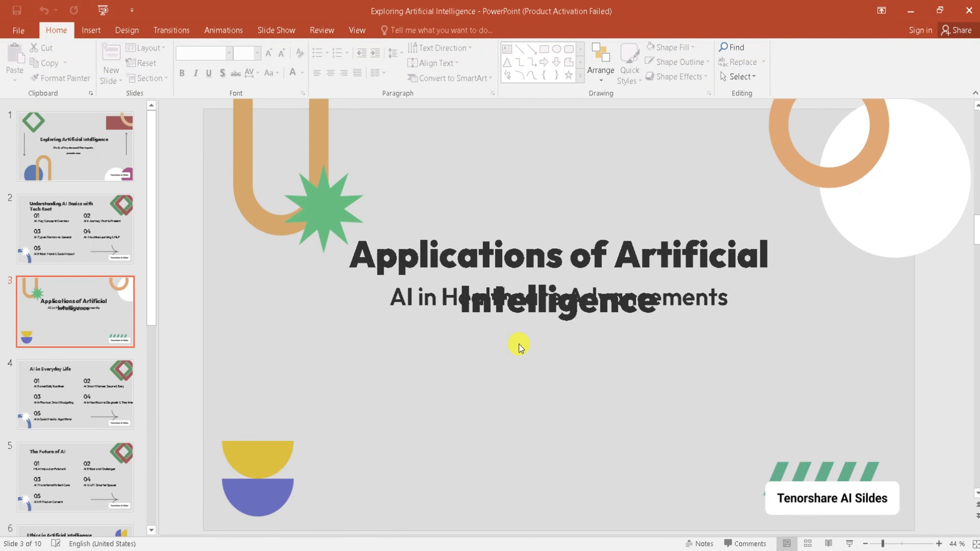
scroll(519, 346, down, 3)
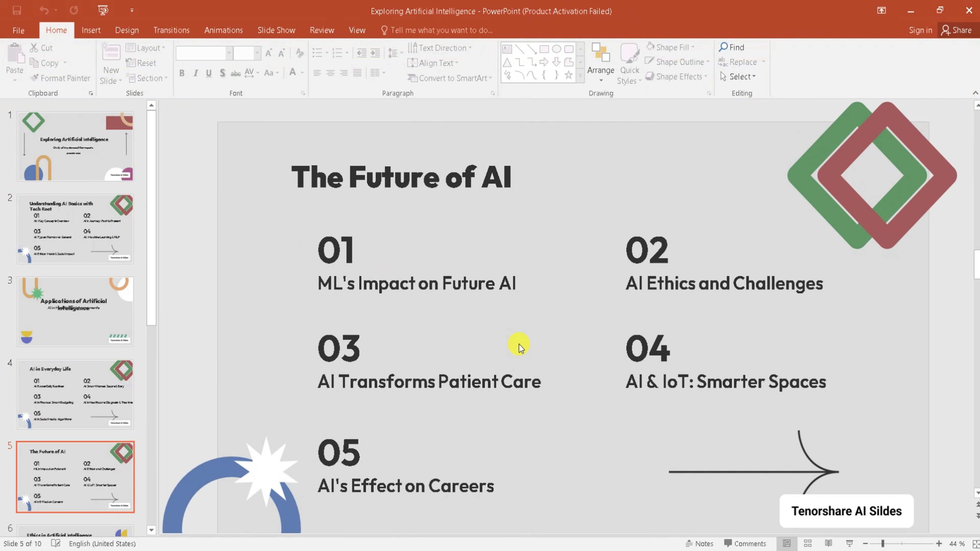
click(970, 5)
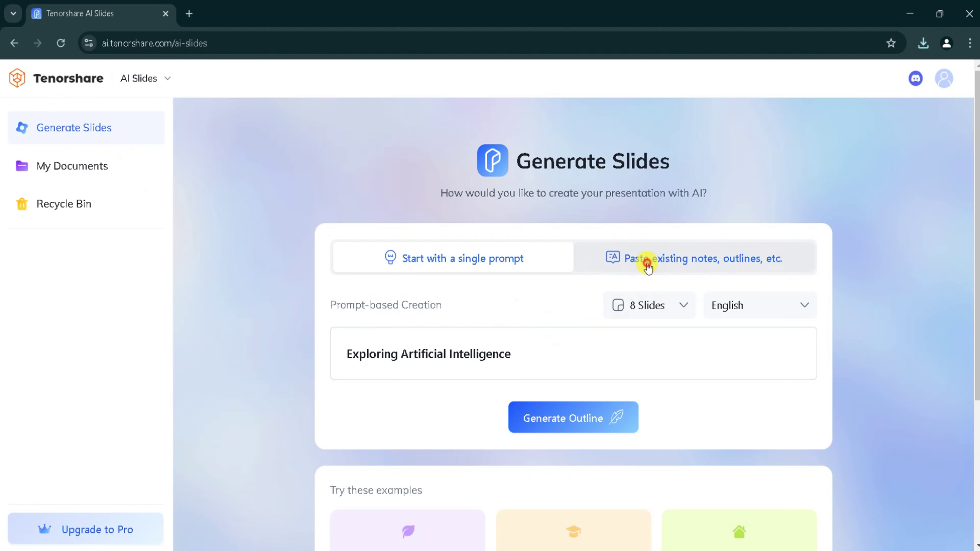
Paste the technology essay into the notes box and generate an outline from it.
click(648, 266)
click(533, 367)
scroll(534, 368, down, 3)
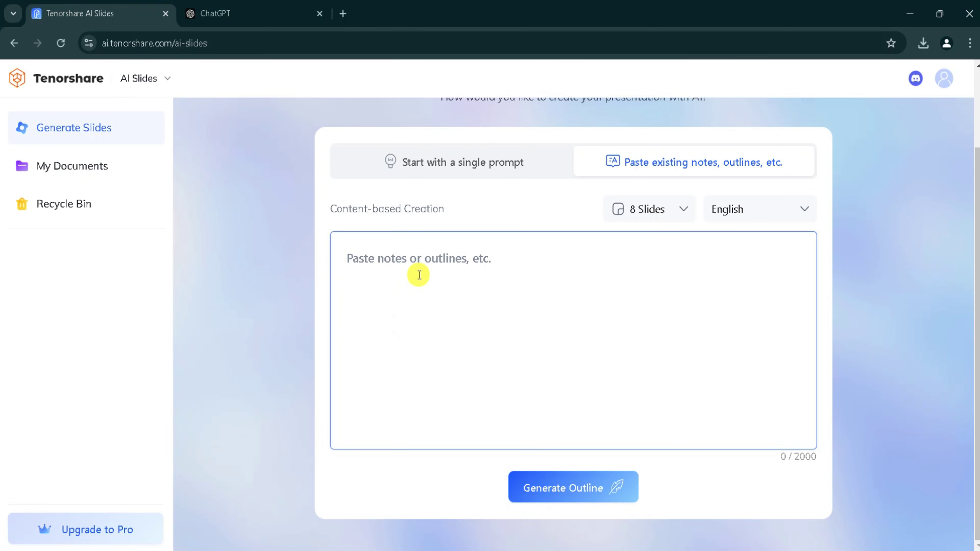
key(ctrl+v)
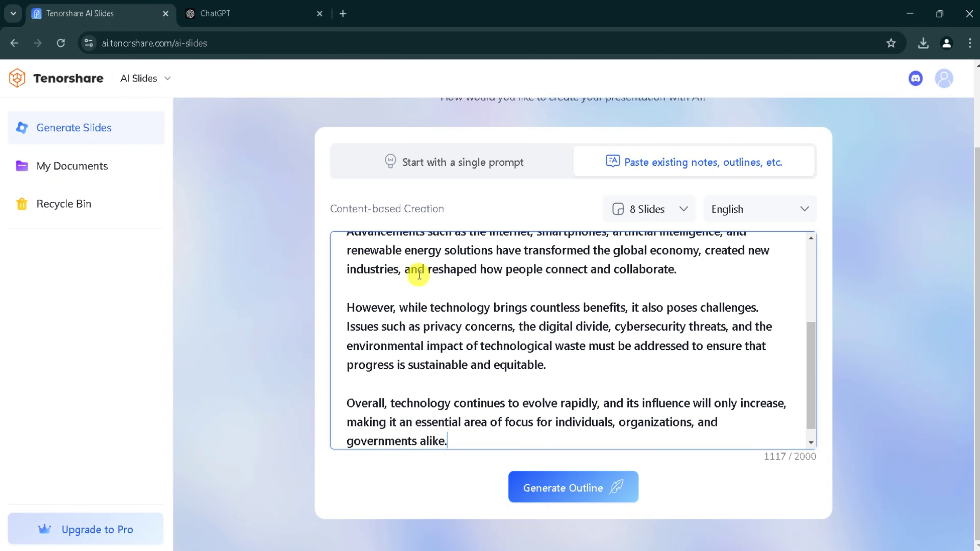
click(596, 491)
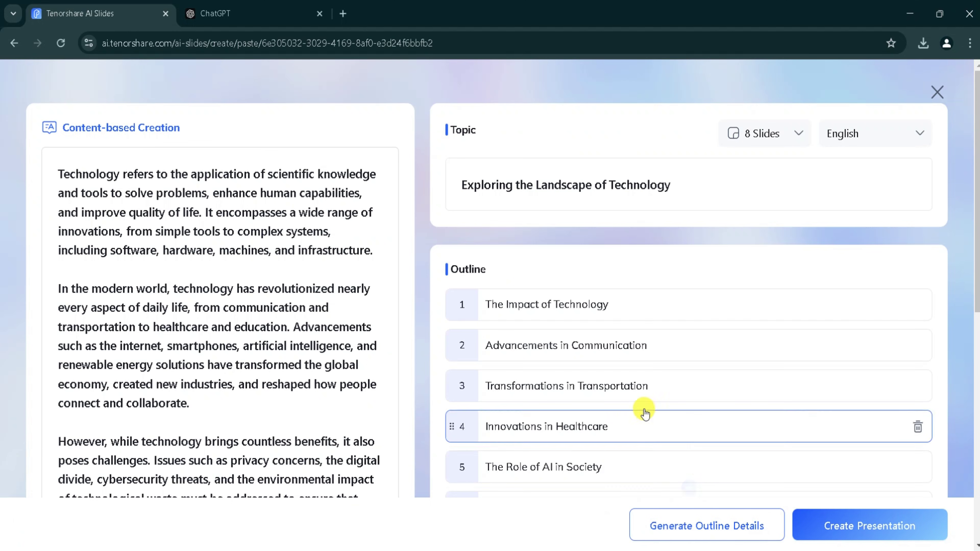
Set the text amount to Standard and create the technology presentation.
scroll(652, 403, down, 6)
scroll(617, 398, down, 5)
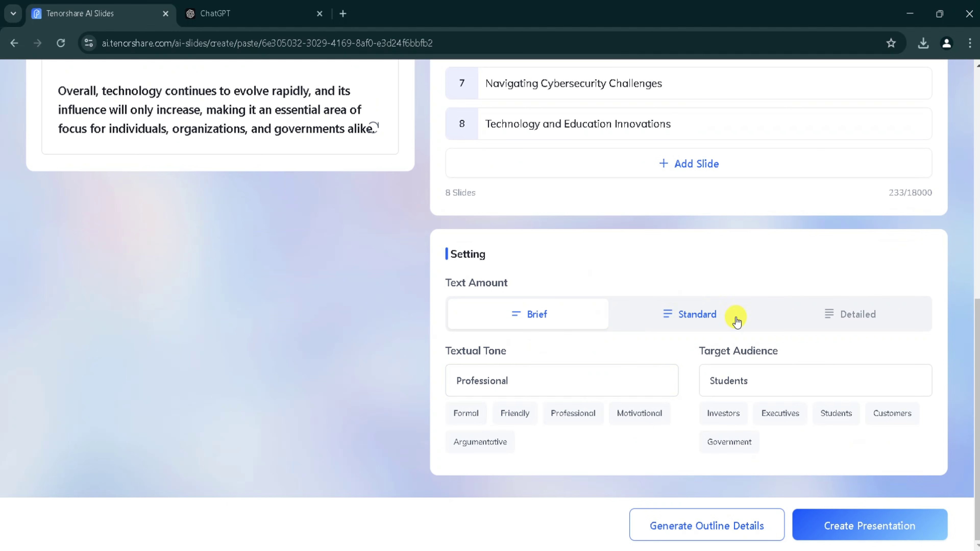
click(674, 312)
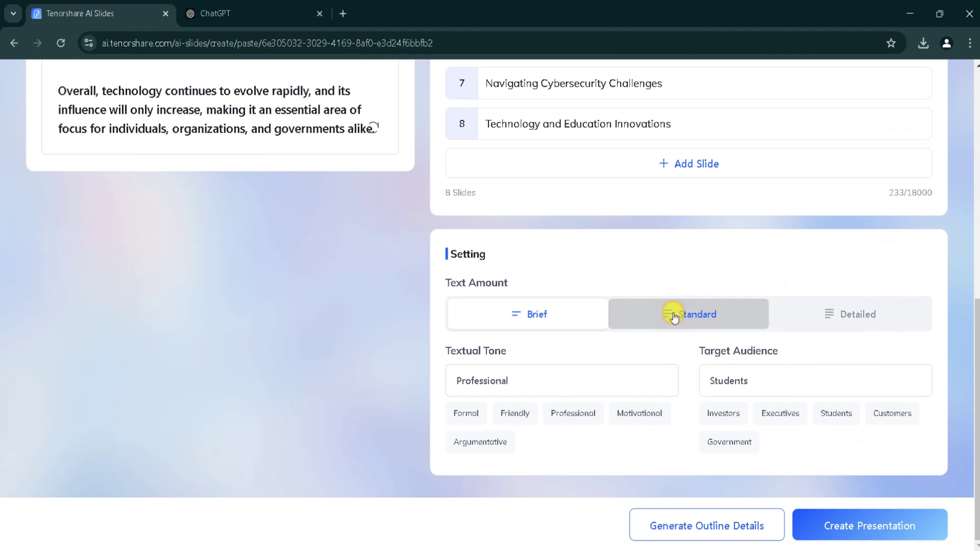
scroll(740, 284, up, 1)
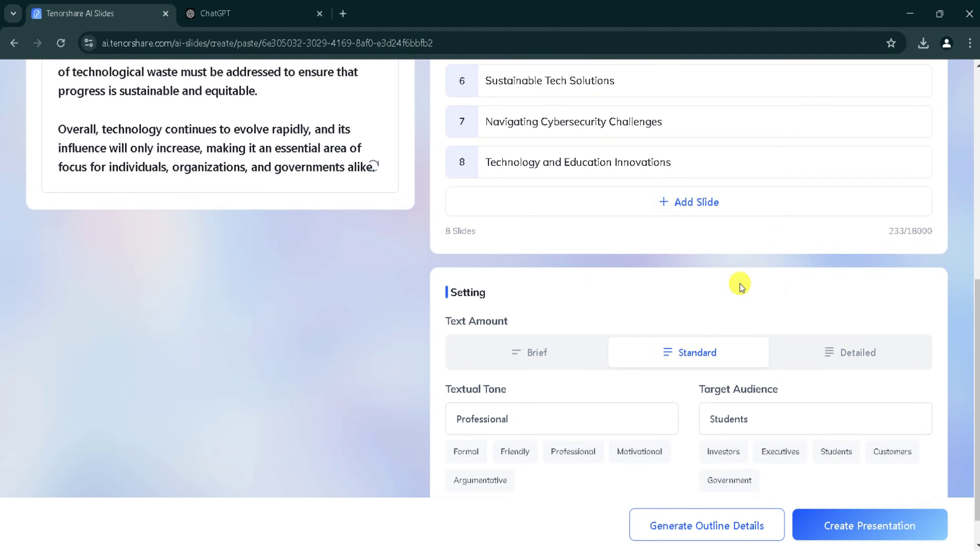
scroll(740, 284, up, 5)
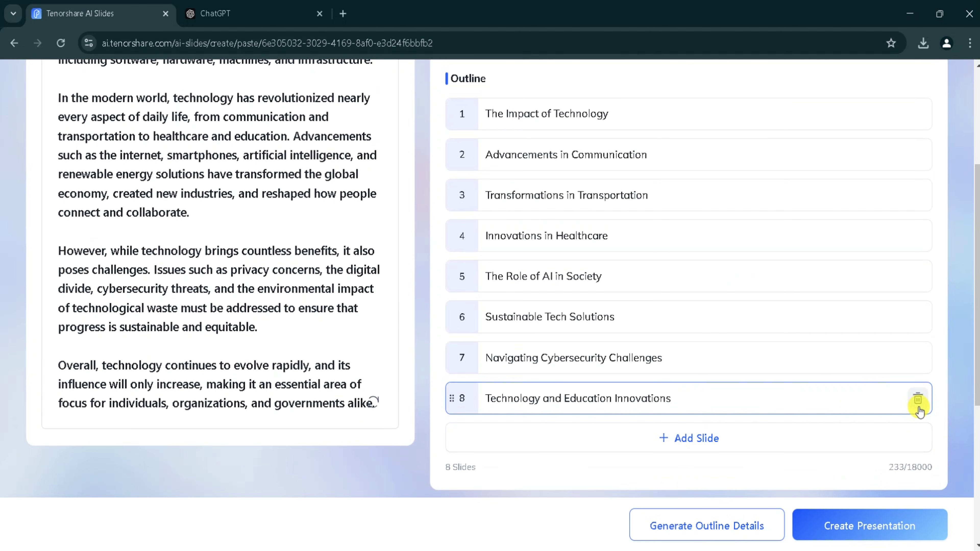
click(861, 529)
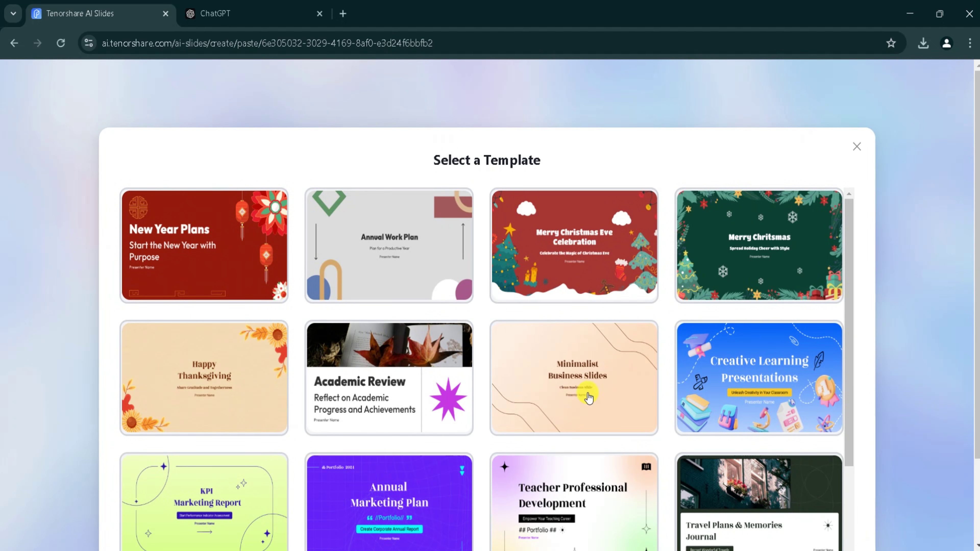
Apply the Happy Thanksgiving template and confirm to generate the 10-slide technology deck.
click(228, 380)
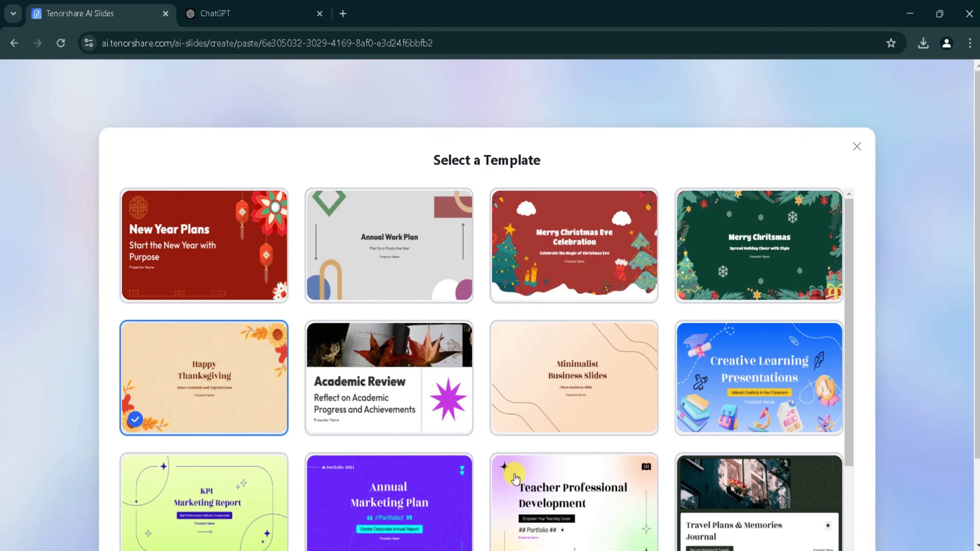
scroll(515, 479, down, 3)
scroll(884, 386, down, 3)
click(499, 500)
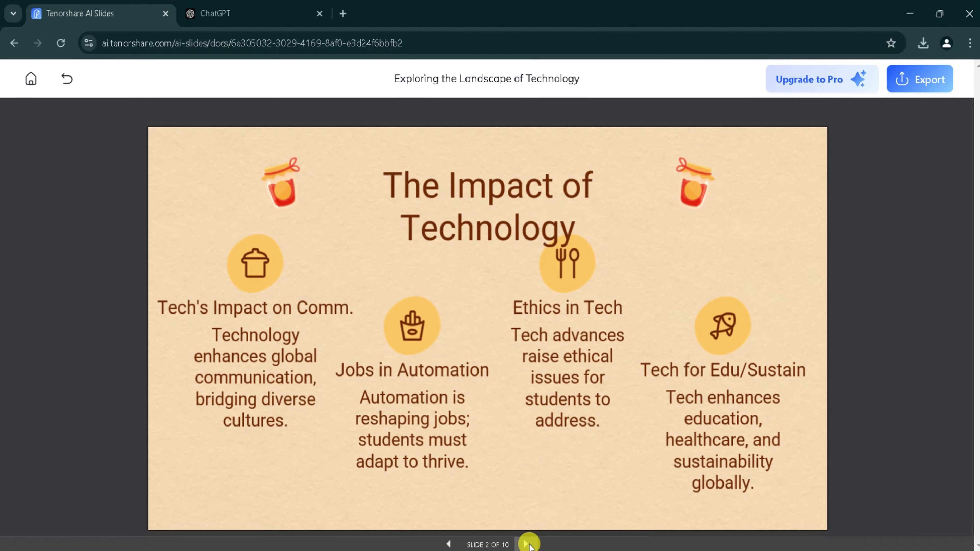
Page through Transportation, Healthcare, AI in Society and Sustainable Tech to Navigating Cybersecurity Challenges.
click(543, 506)
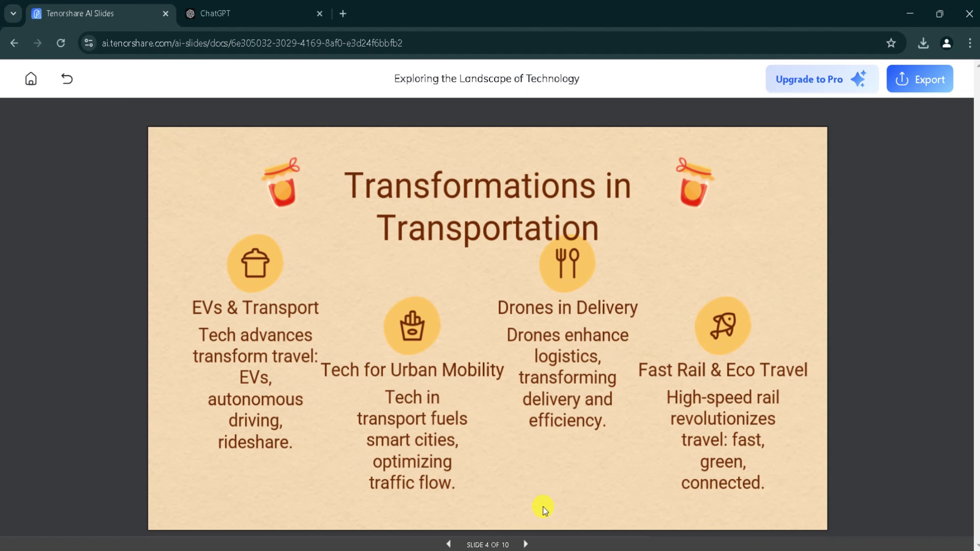
click(543, 507)
click(543, 507)
click(544, 508)
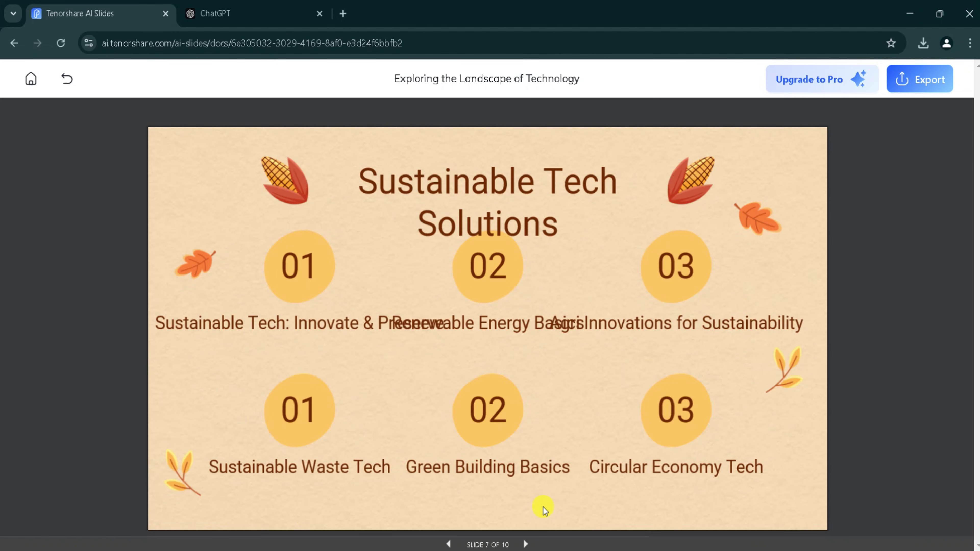
click(543, 509)
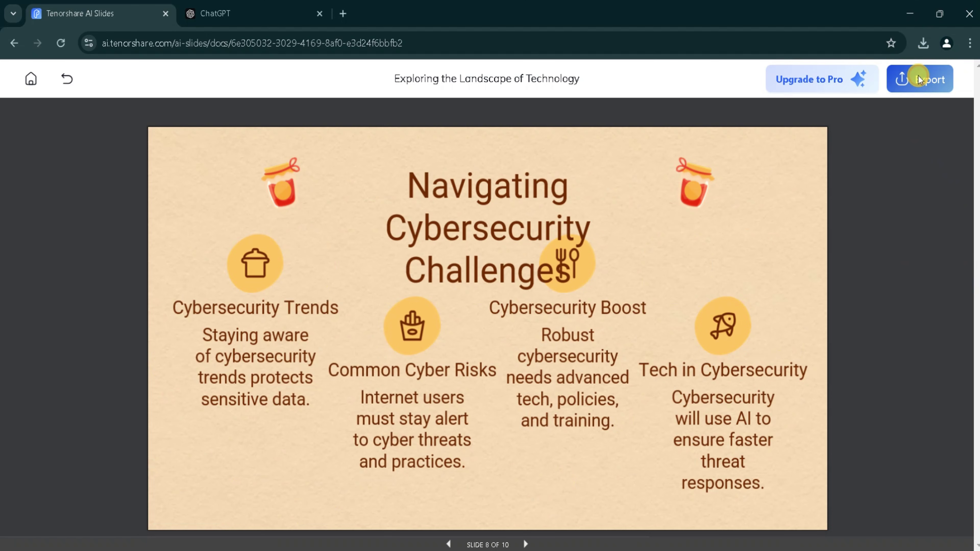
Export the technology deck as a PDF and confirm it in Chrome's downloads list.
click(918, 76)
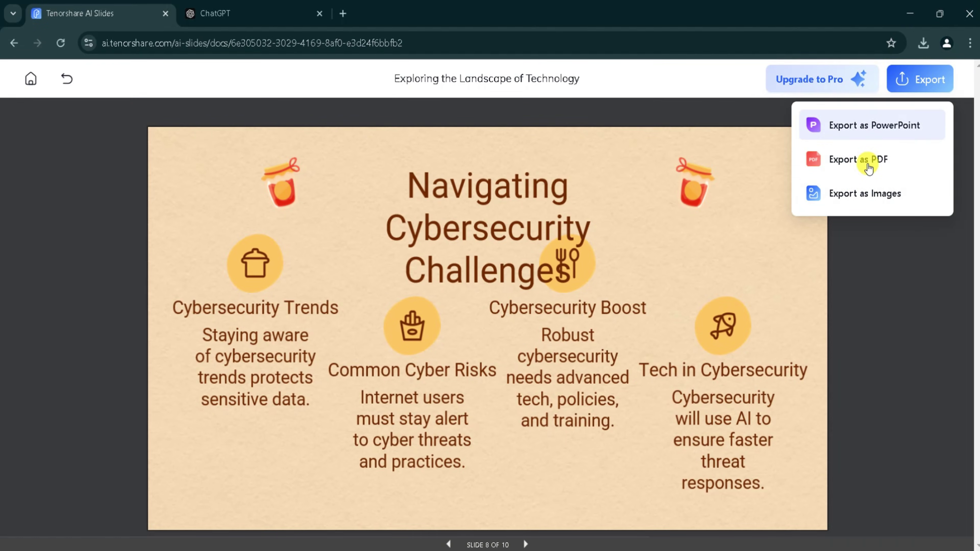
click(873, 135)
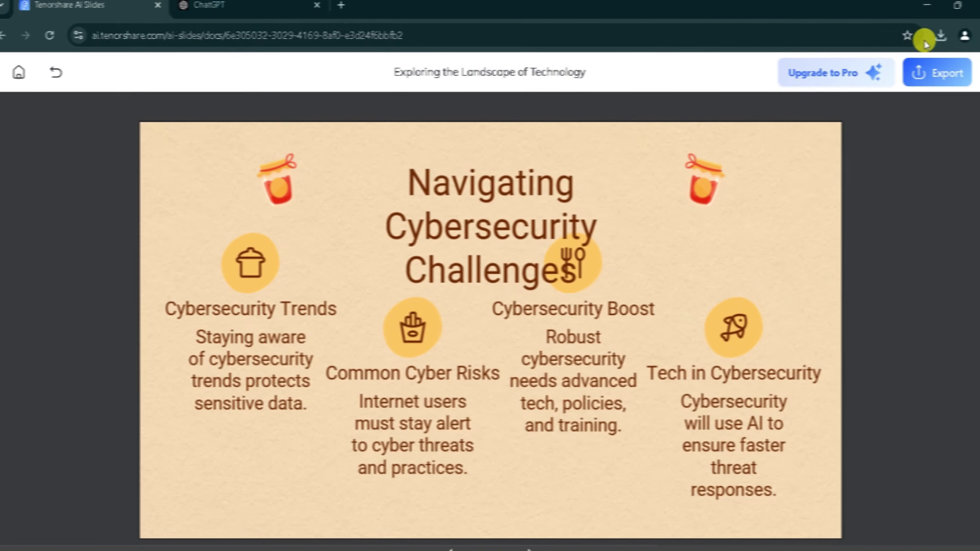
click(942, 35)
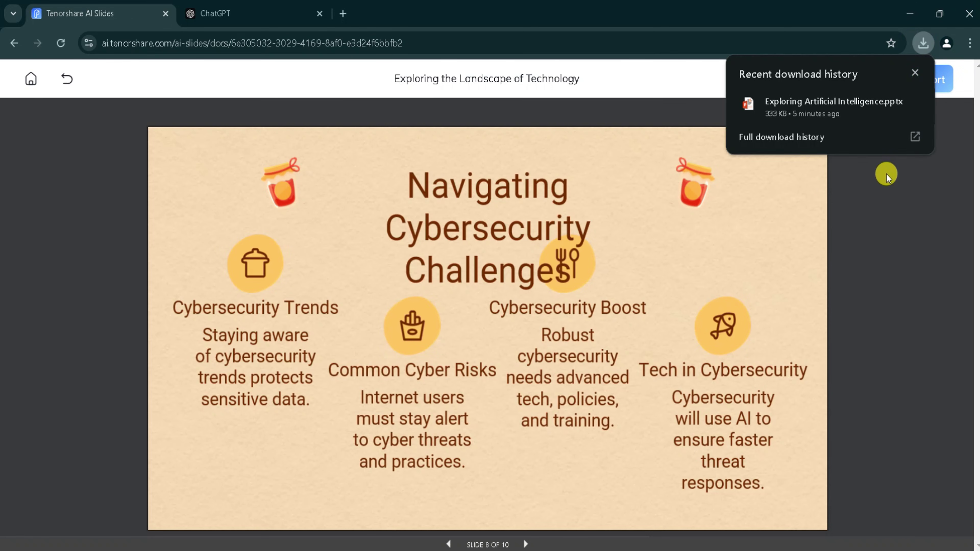
click(887, 175)
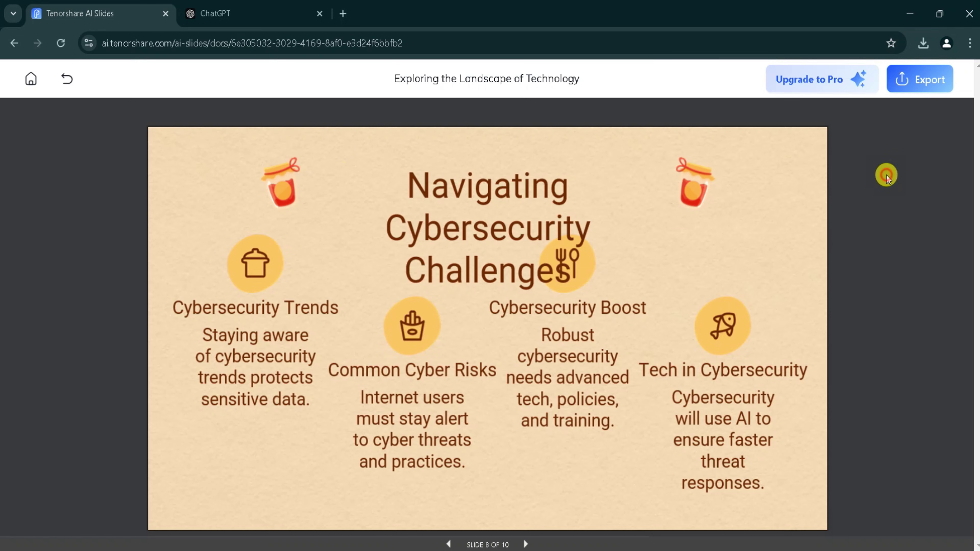
scroll(888, 173, down, 1)
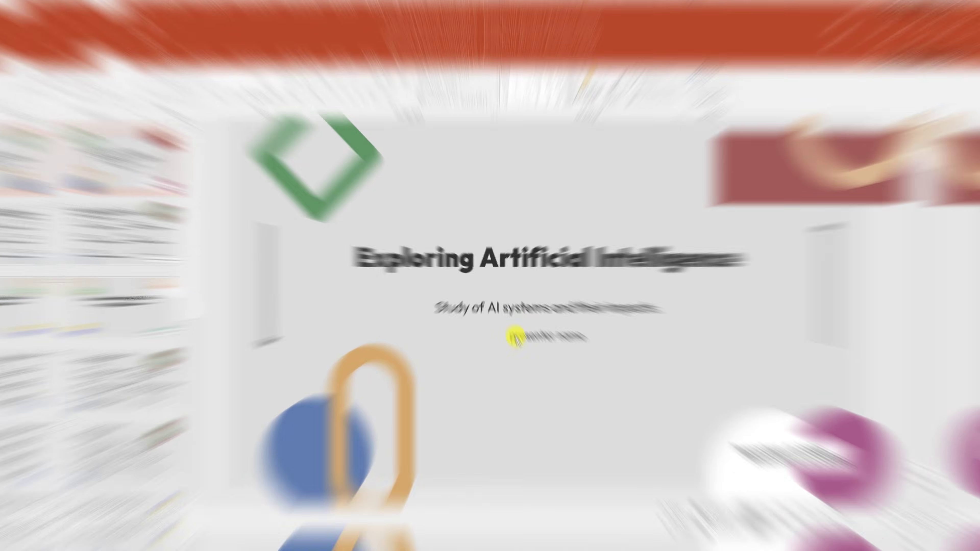
scroll(519, 343, down, 4)
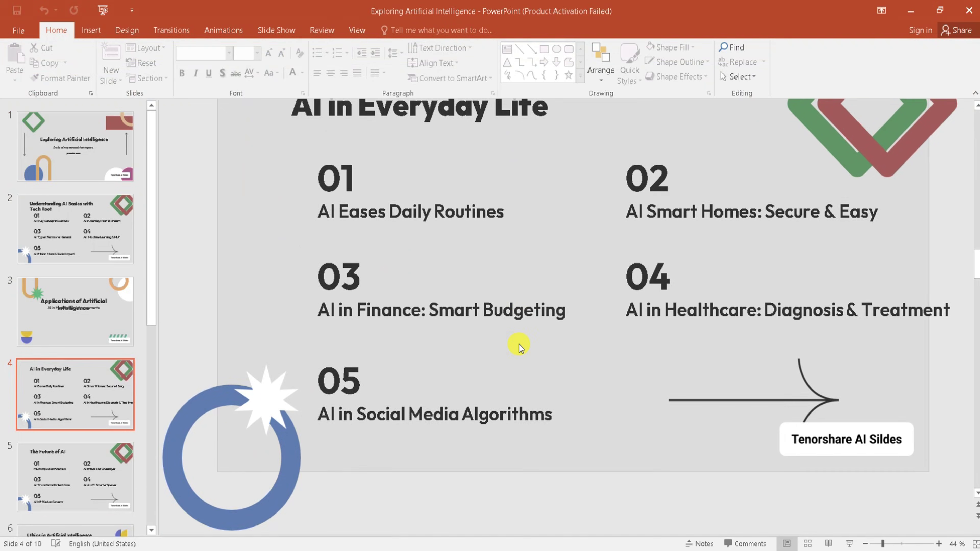